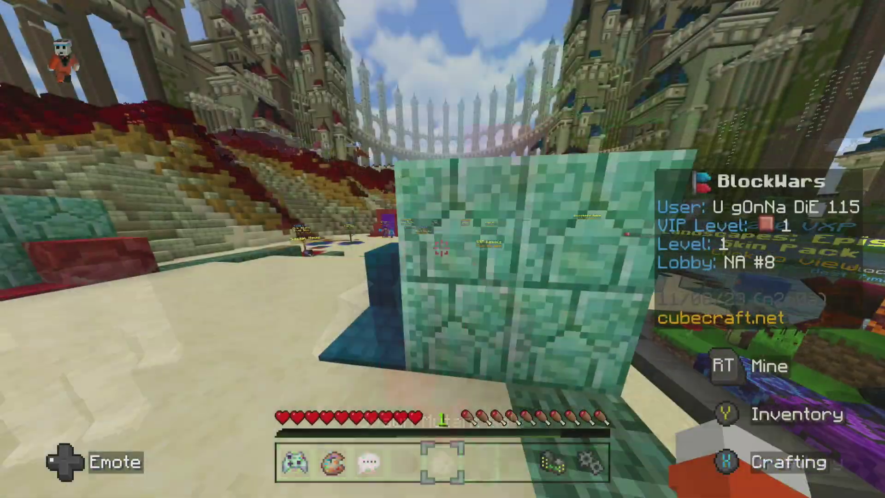
# Turn toward the BlockWars lobby stage and bring up the inventory screen
pyautogui.press('s')
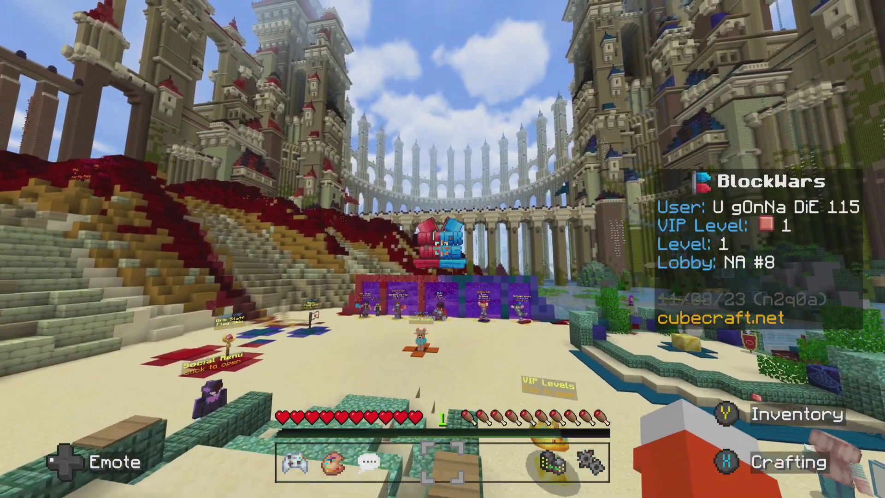
pyautogui.press('e')
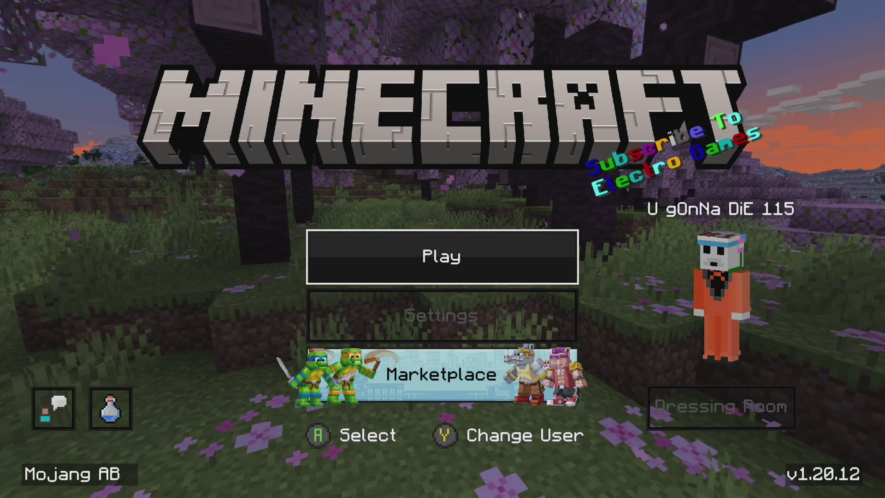
# Enter Minecraft's Play screen and page from the Worlds list to Friends and Servers
pyautogui.press('Down')
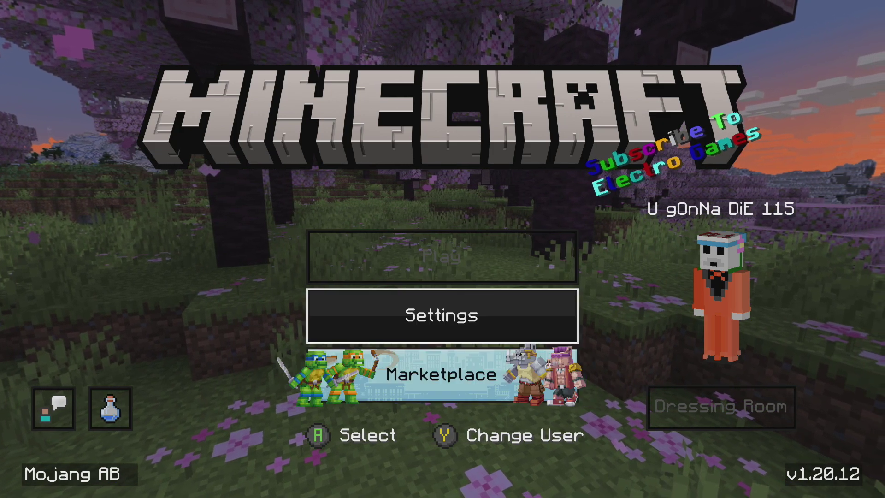
pyautogui.press('Up')
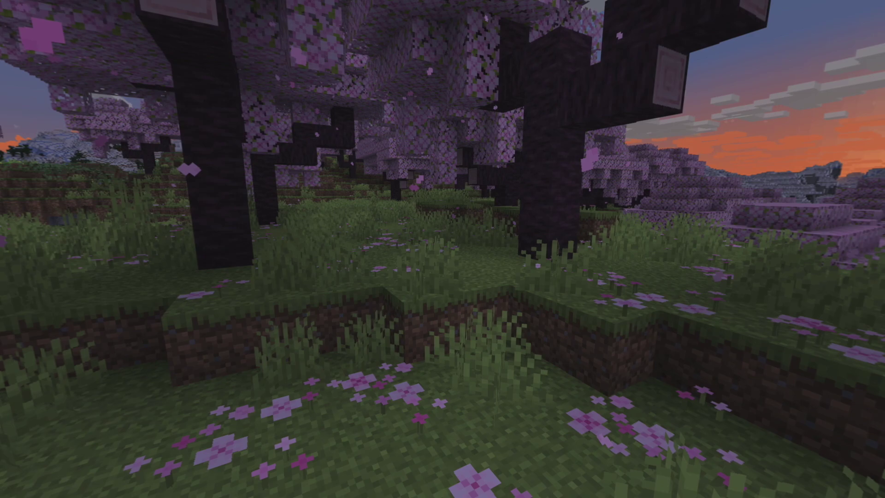
pyautogui.press('Return')
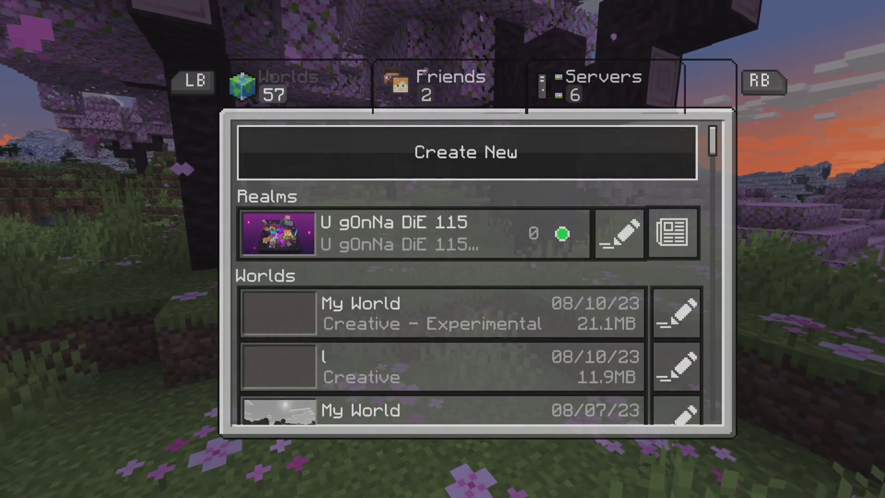
pyautogui.press('Tab')
pyautogui.press('Tab')
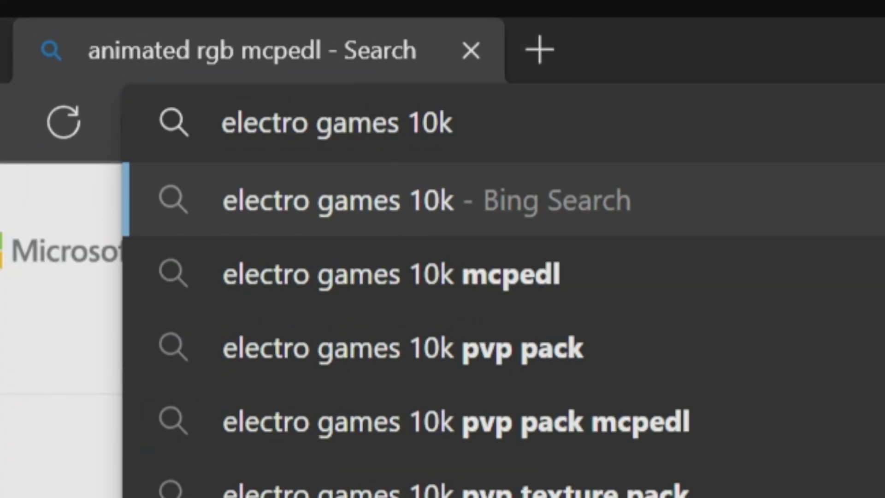
# Search Bing for 'electro games 10k mcpedl' and follow the Electro Games 10k PVP pack's download link
pyautogui.write('mcpedl')
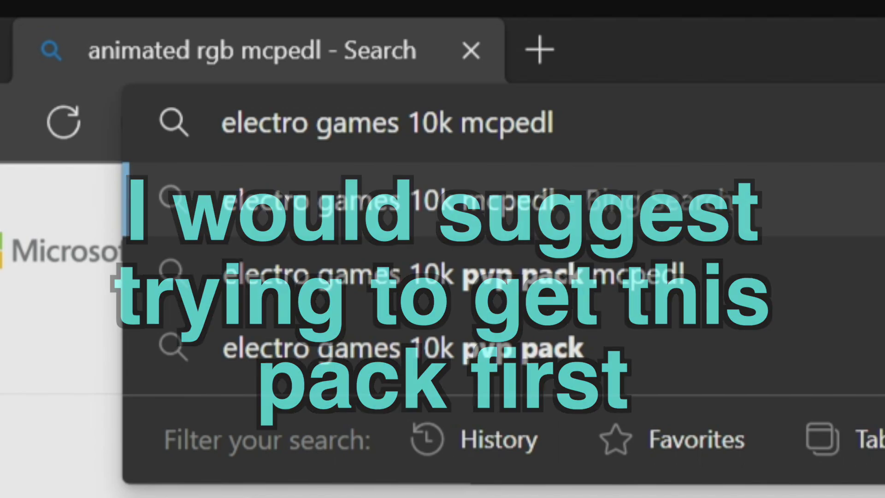
pyautogui.press('Return')
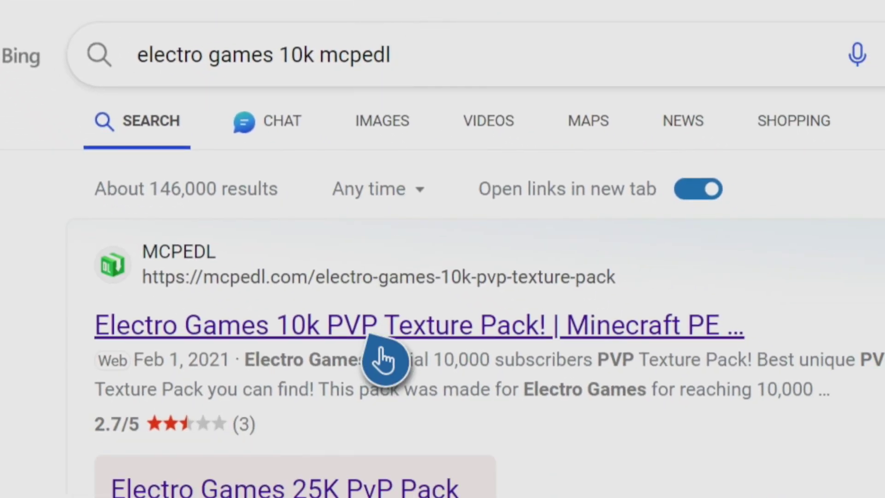
pyautogui.click(420, 341)
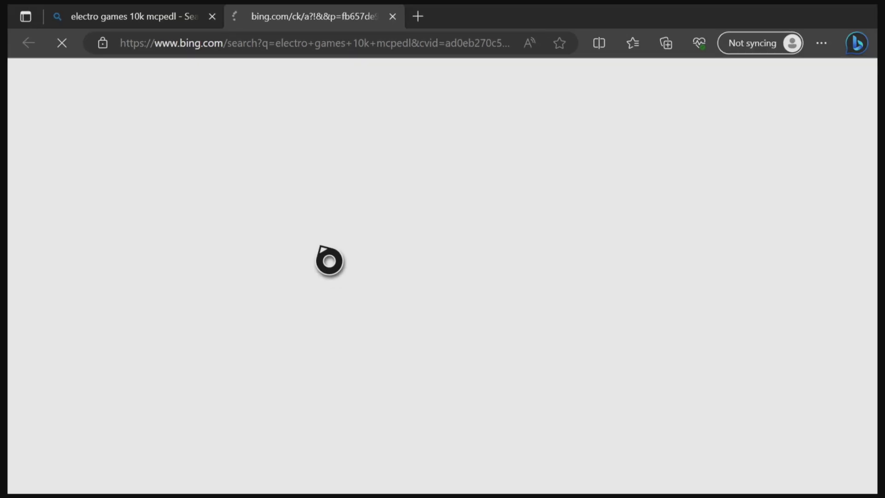
pyautogui.scroll(-3, 658, 198)
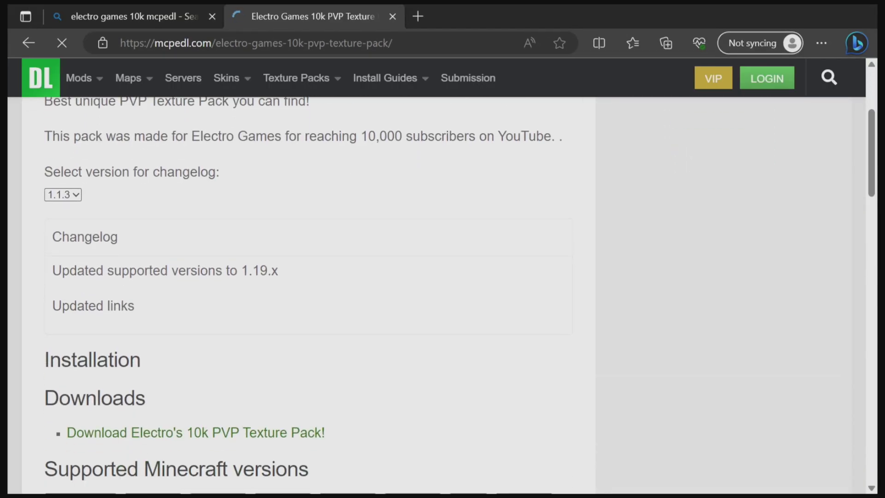
pyautogui.scroll(-6, 528, 175)
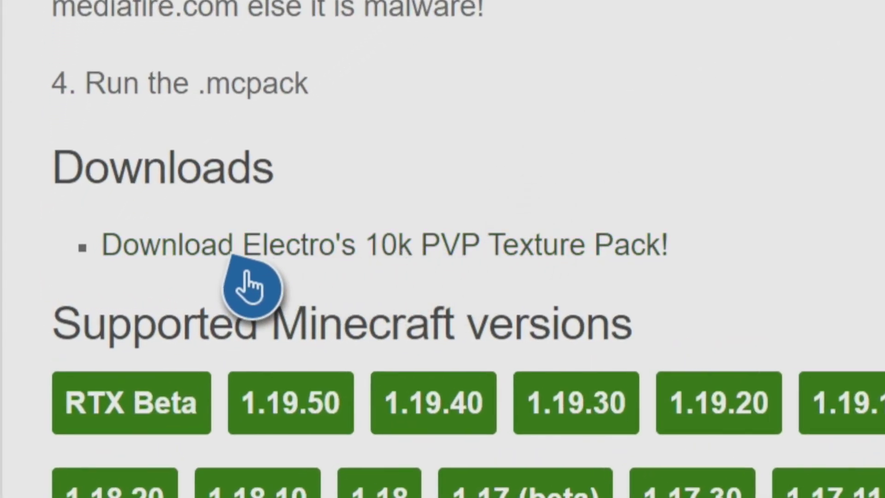
pyautogui.click(314, 256)
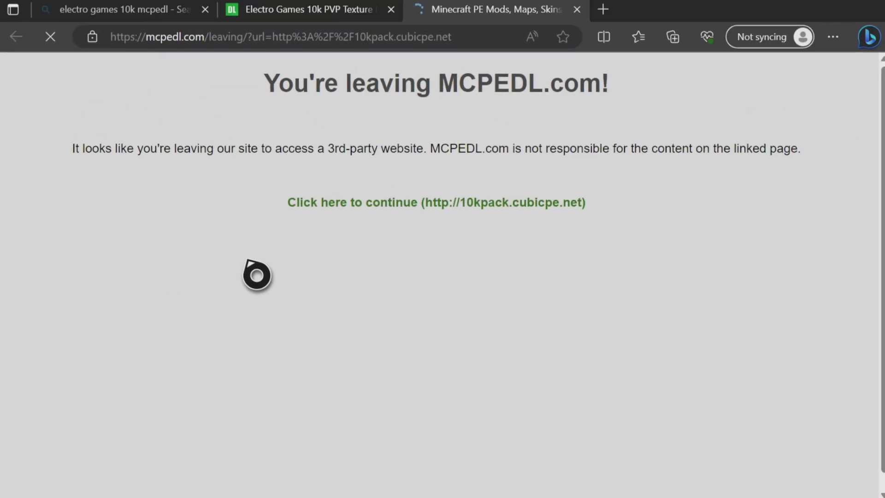
# Continue to Linkvertise, complete its first step and open the sponsored 'loans college student' results
pyautogui.click(483, 203)
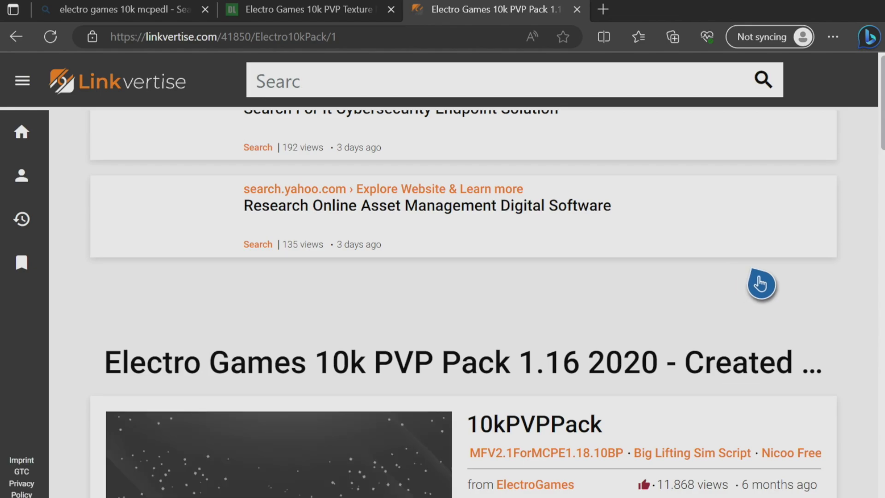
pyautogui.scroll(-10, 756, 282)
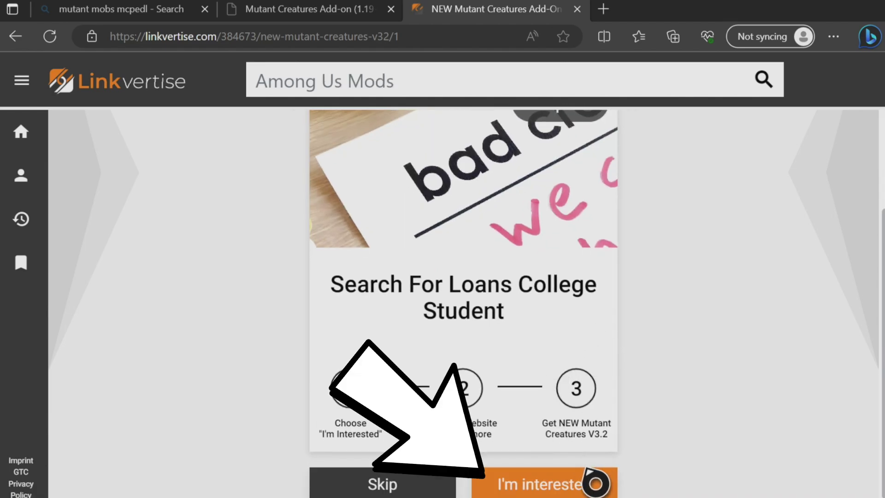
pyautogui.click(594, 483)
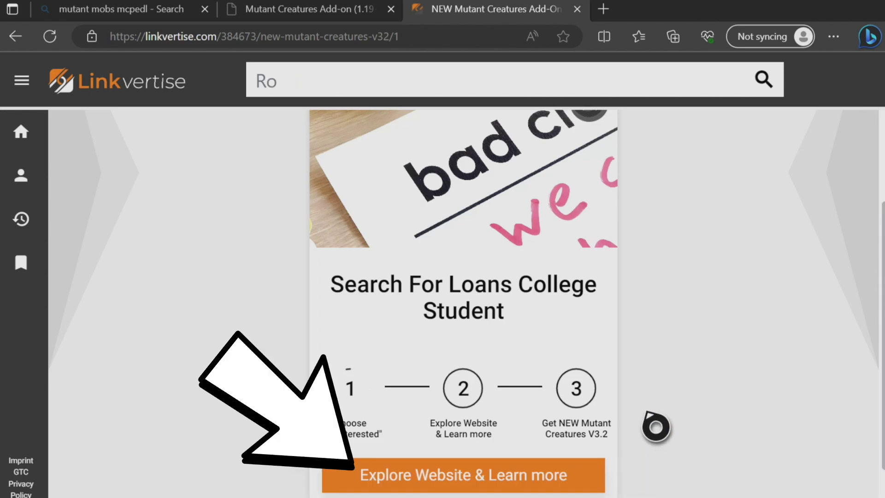
pyautogui.scroll(-1, 654, 421)
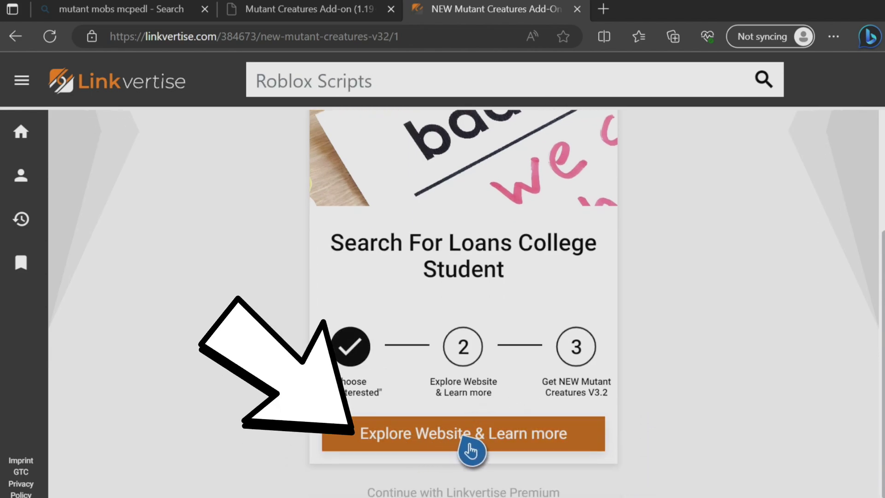
pyautogui.click(592, 446)
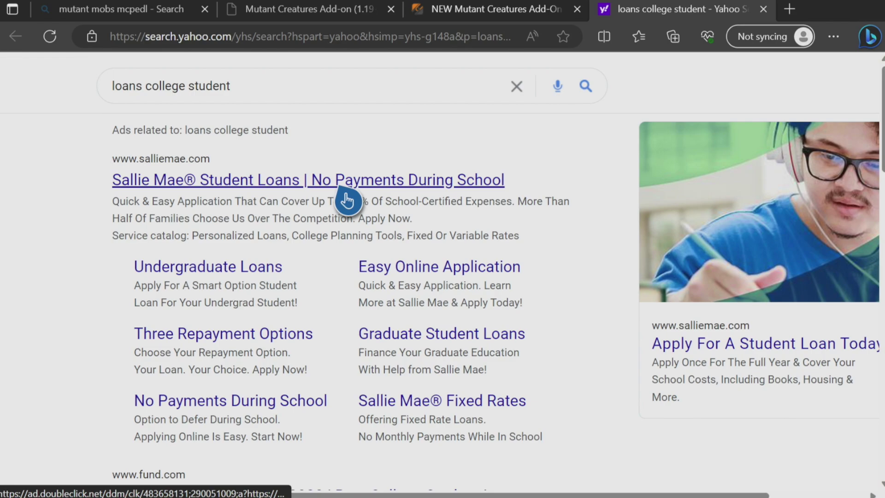
# Close the Sallie Mae and Yahoo ad tabs and confirm the completed Linkvertise step
pyautogui.click(347, 200)
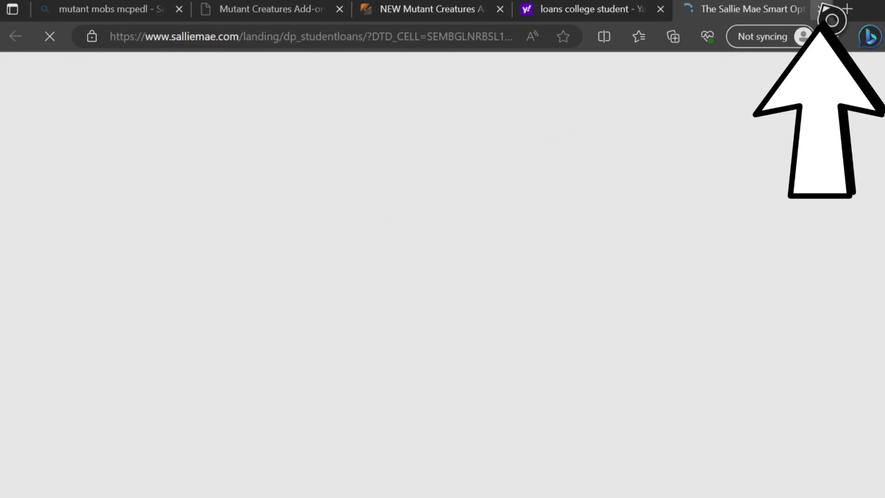
pyautogui.click(821, 9)
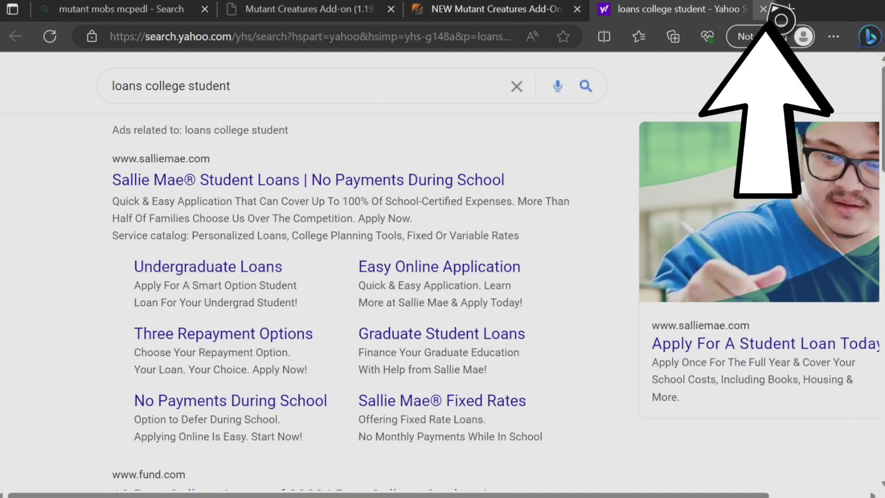
pyautogui.click(765, 9)
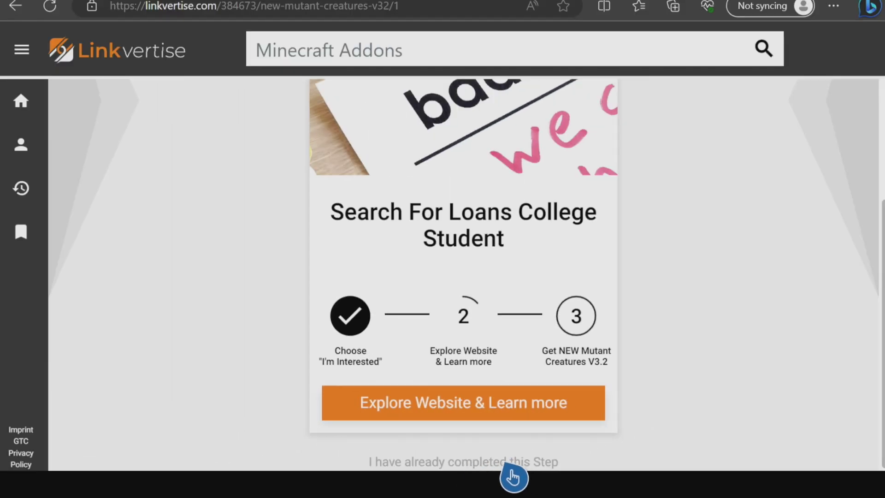
pyautogui.click(511, 471)
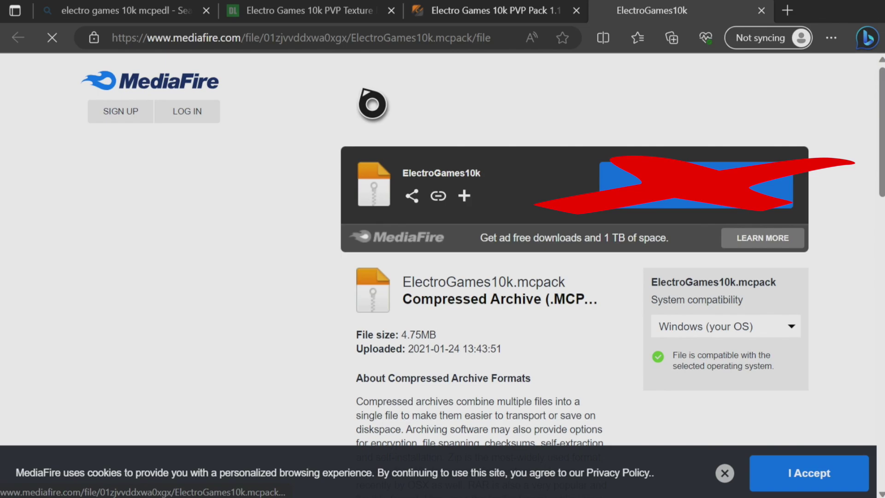
# Copy the ElectroGames10k.mcpack MediaFire address from Edge's address bar and bring up the Xbox guide
pyautogui.rightClick(316, 43)
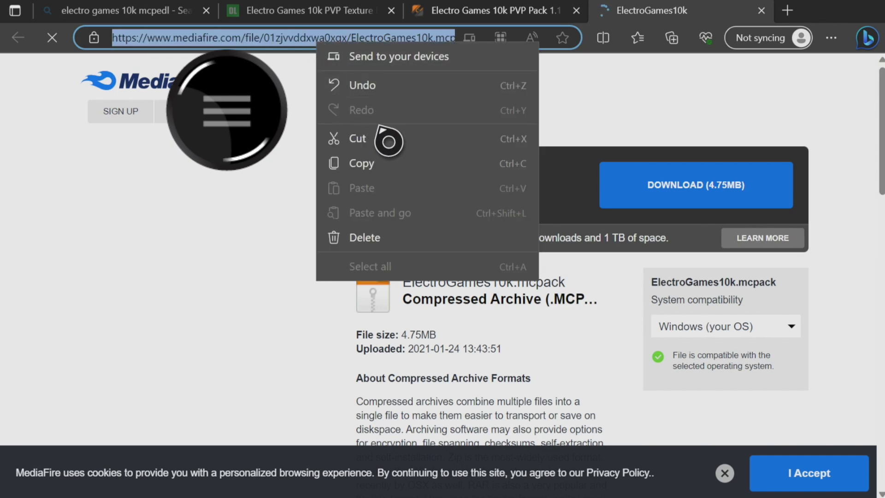
pyautogui.click(395, 171)
pyautogui.press('super')
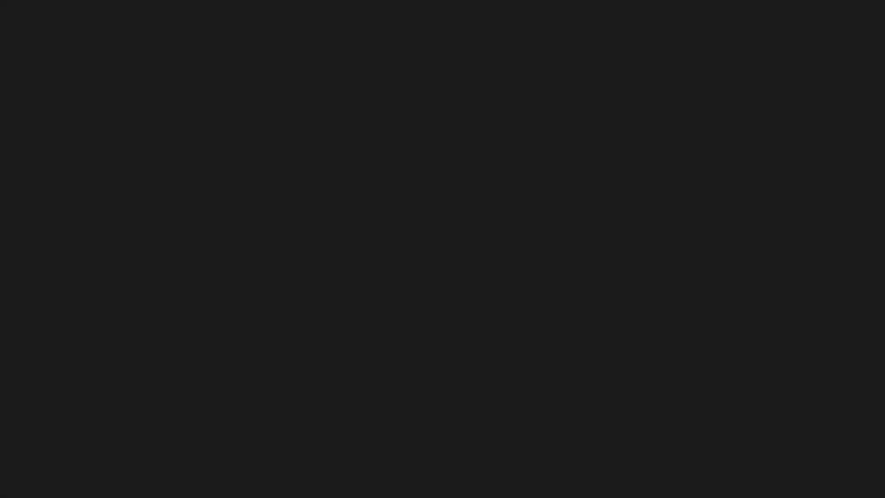
# Quit Microsoft Edge from its tile's options menu
pyautogui.press('Menu')
pyautogui.press('Down')
pyautogui.press('Down')
pyautogui.press('Return')
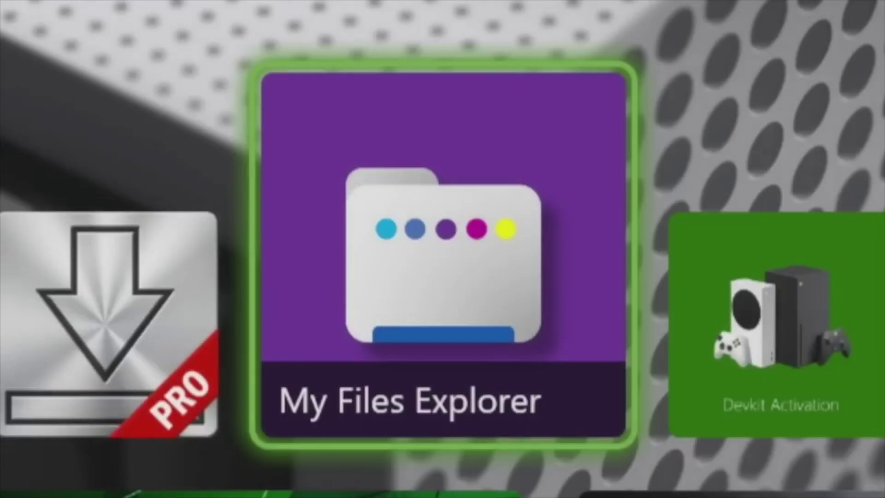
# Launch My Files Explorer and get the Expansion for Explorers add-on from the Store
pyautogui.press('Return')
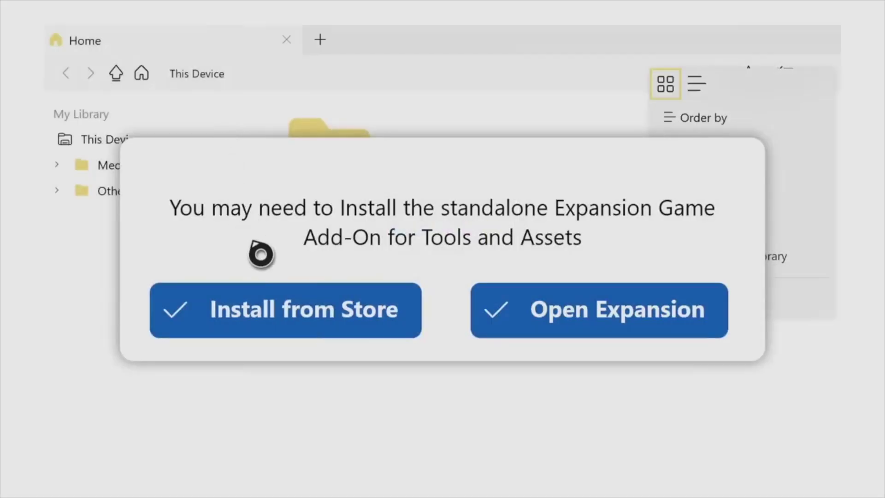
pyautogui.click(399, 338)
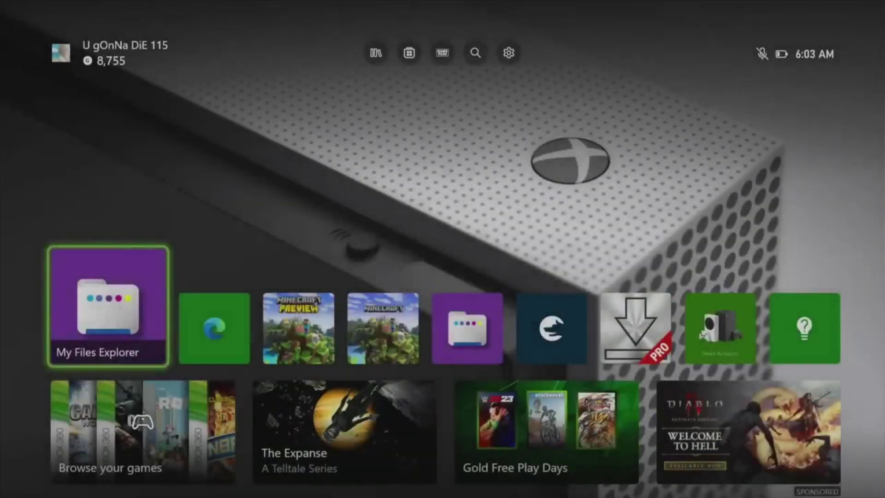
pyautogui.press('Menu')
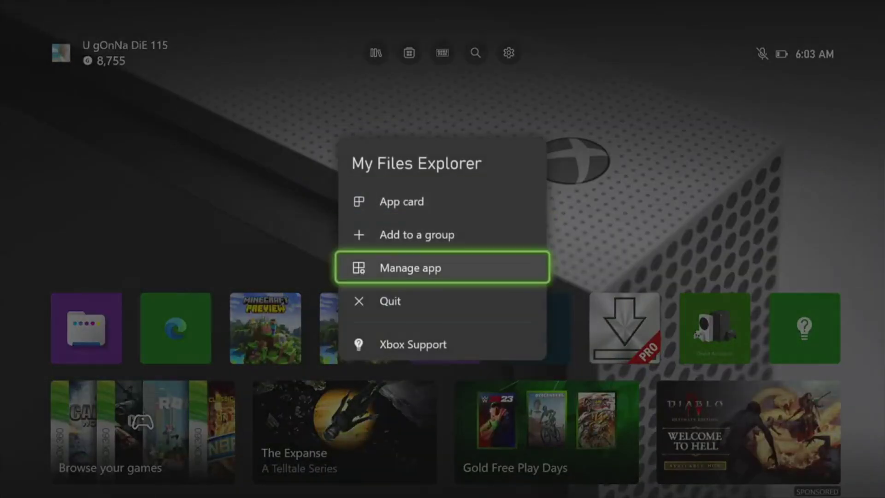
pyautogui.press('Escape')
pyautogui.press('Right')
pyautogui.press('Right')
pyautogui.press('Right')
pyautogui.press('Right')
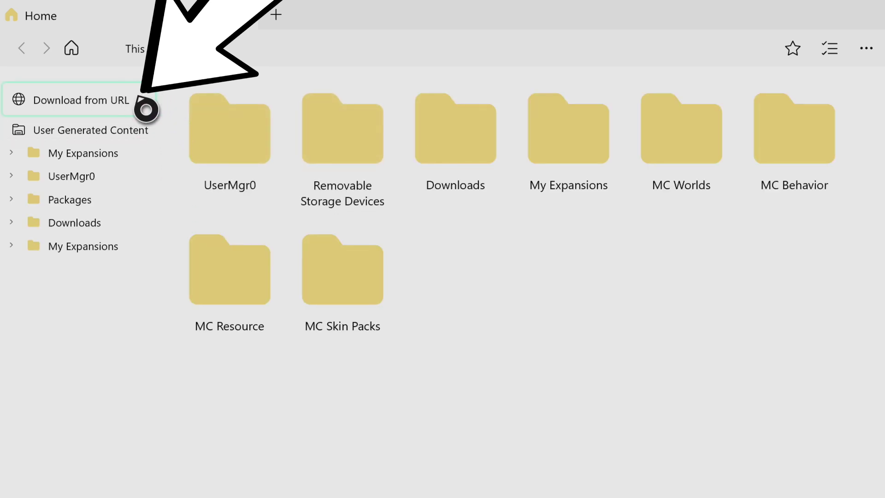
# Paste the MediaFire link into the built-in browser, load it, and download ElectroGames10k.mcpack (4.75MB)
pyautogui.click(145, 109)
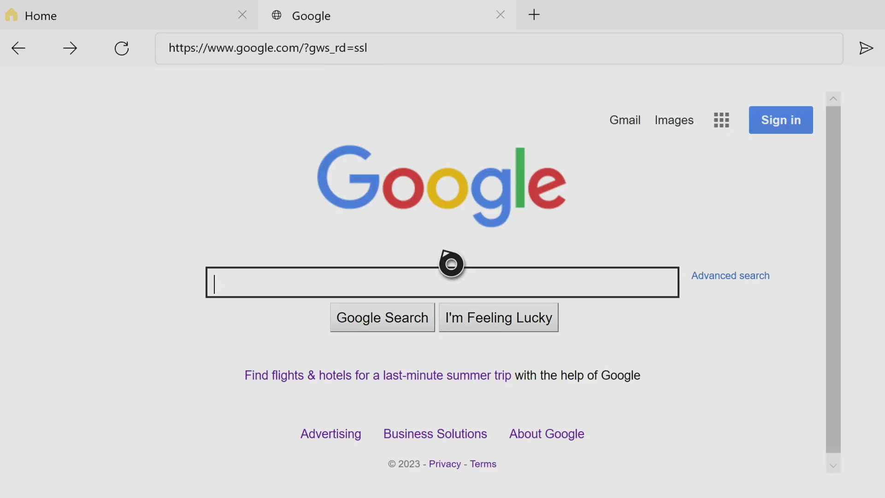
pyautogui.rightClick(372, 54)
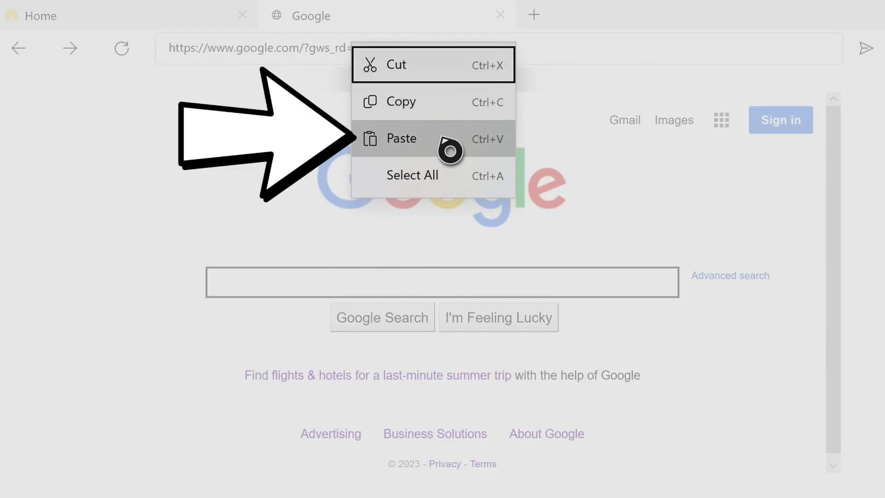
pyautogui.click(448, 149)
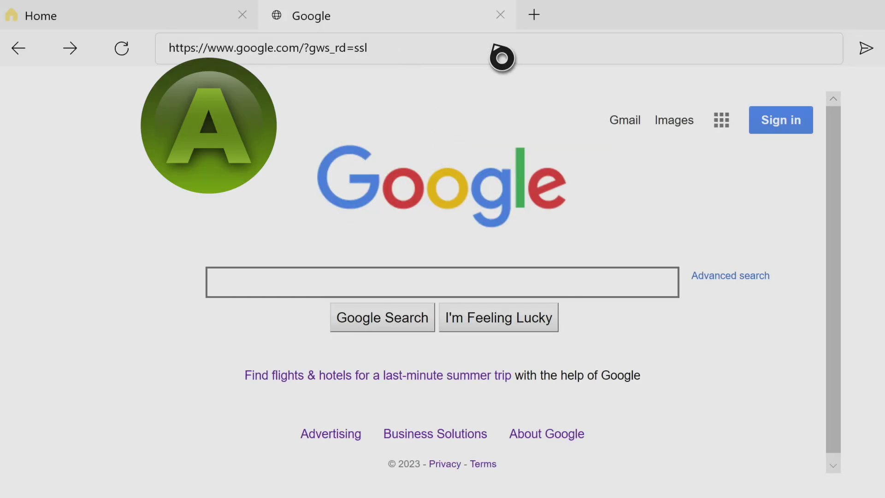
pyautogui.hotkey('ctrl', 'v')
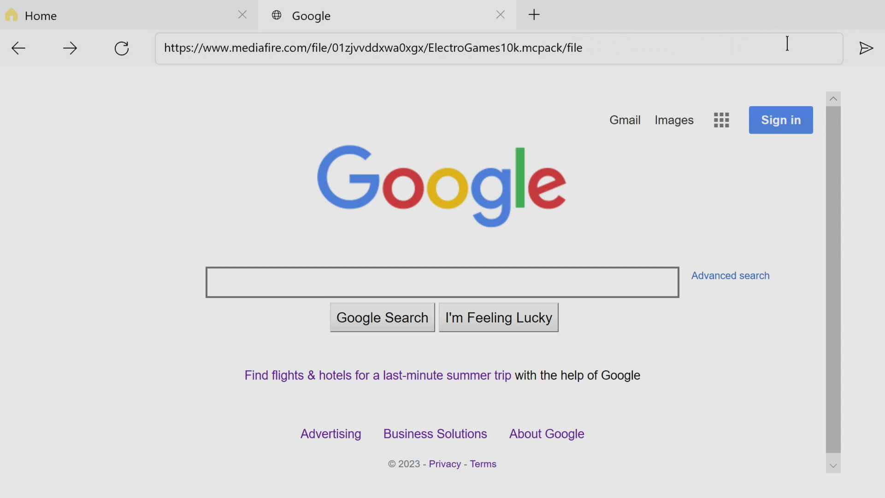
pyautogui.click(861, 57)
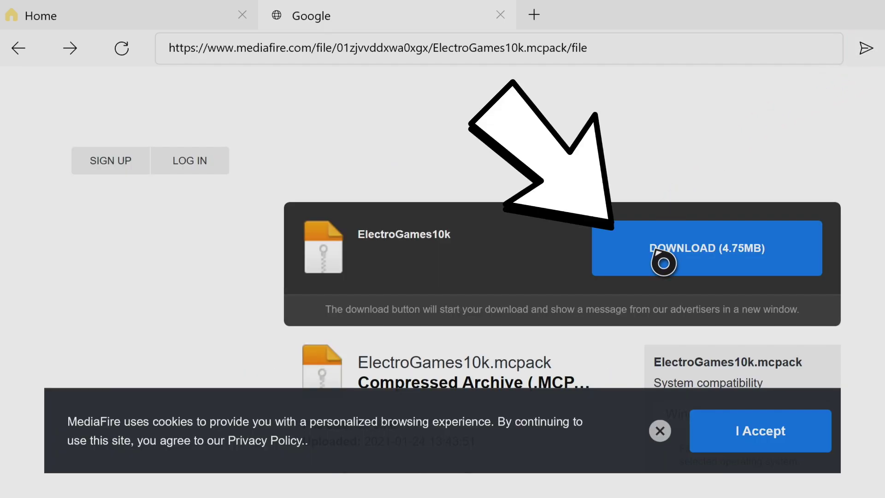
pyautogui.click(765, 272)
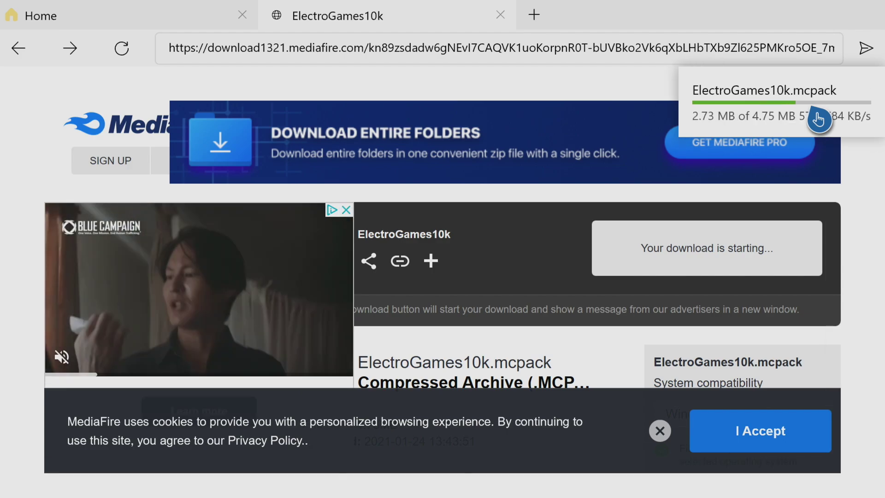